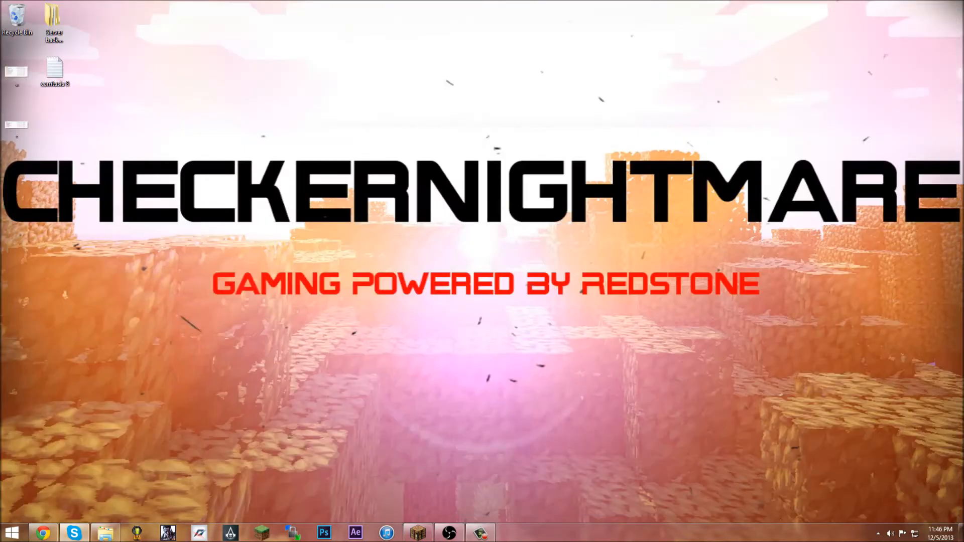
Switch to Open Broadcaster Software, check the available profiles, and open the encoding settings.
{"action": "left_click", "coordinate": [449, 533]}
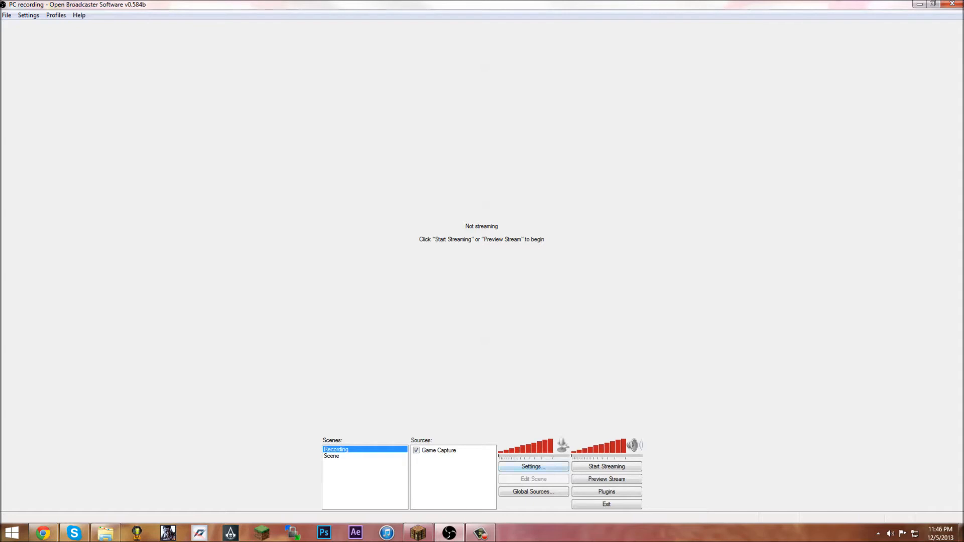
{"action": "left_click", "coordinate": [56, 15]}
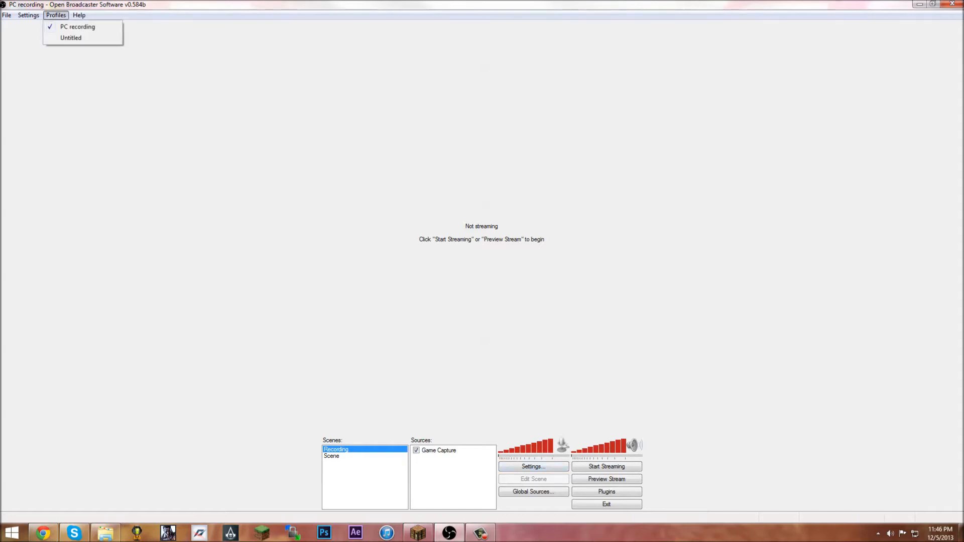
{"action": "key", "text": "Escape"}
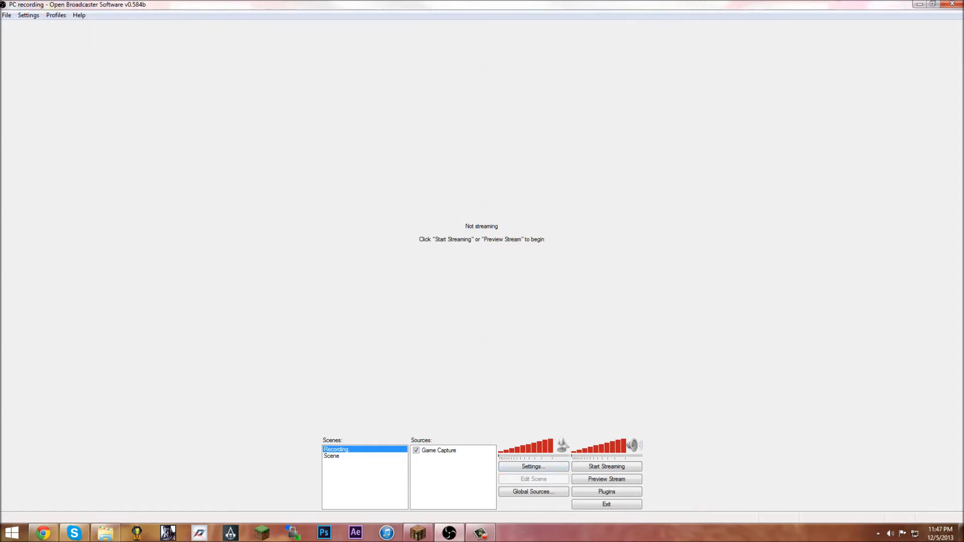
{"action": "left_click", "coordinate": [534, 467]}
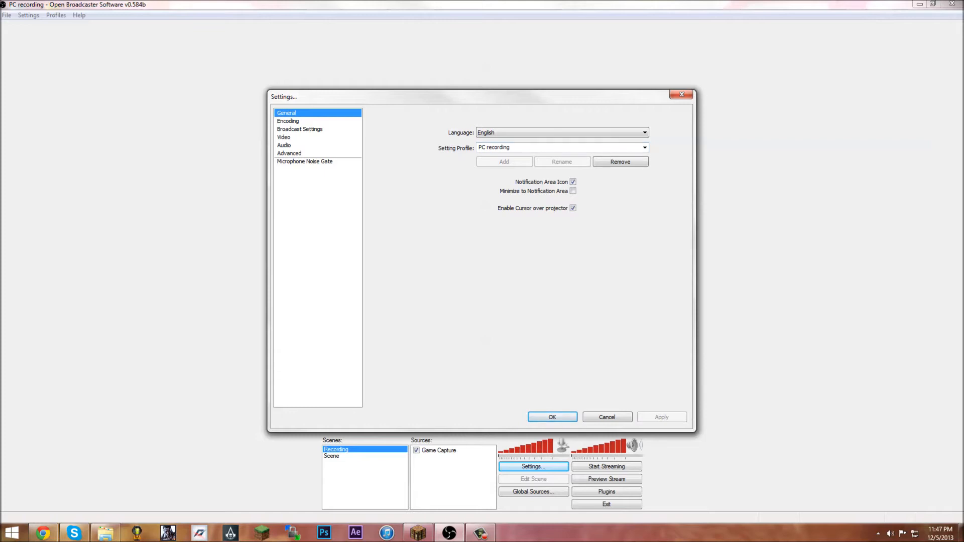
{"action": "left_click", "coordinate": [287, 121]}
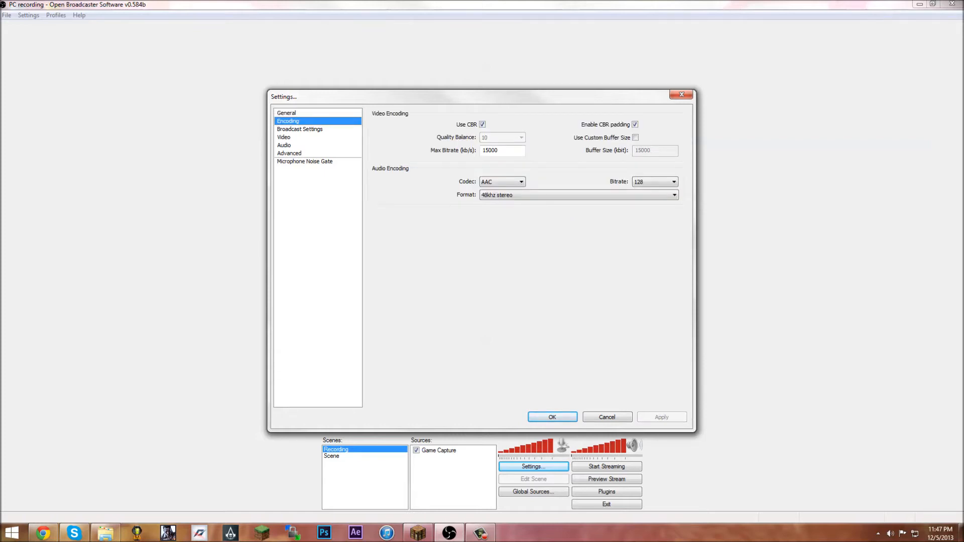
Turn off CBR to try a quality balance of 10, and re-enable CBR.
{"action": "left_click", "coordinate": [482, 124]}
{"action": "left_click", "coordinate": [502, 137]}
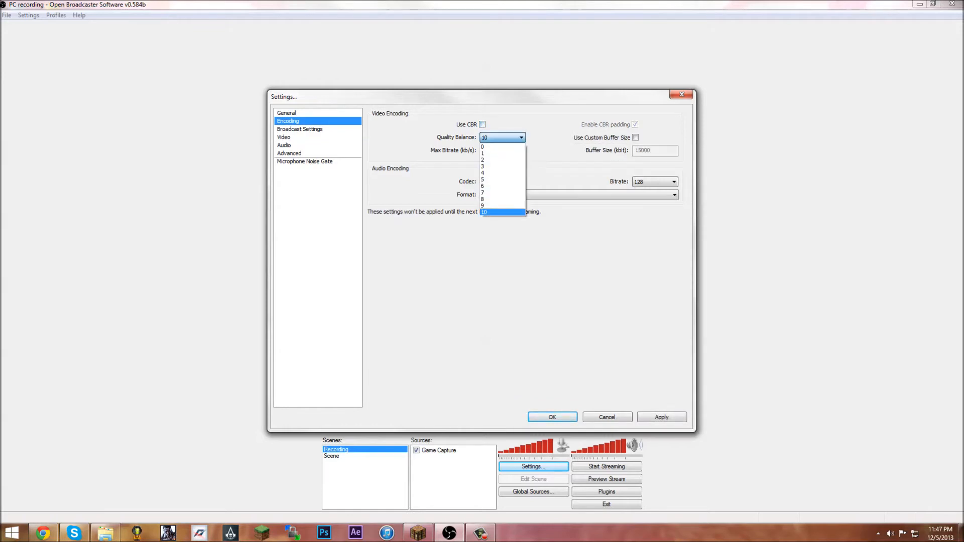
{"action": "left_click", "coordinate": [502, 212]}
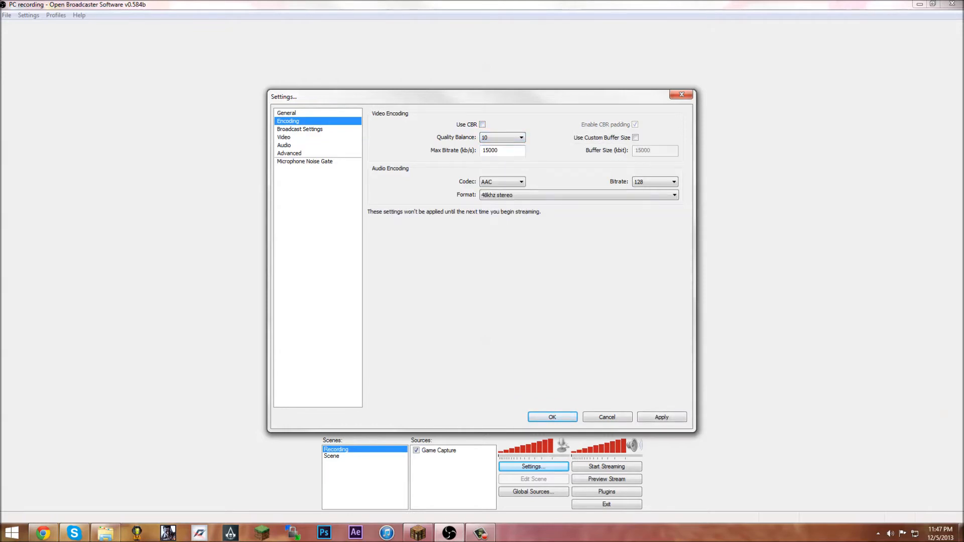
{"action": "left_click", "coordinate": [483, 124]}
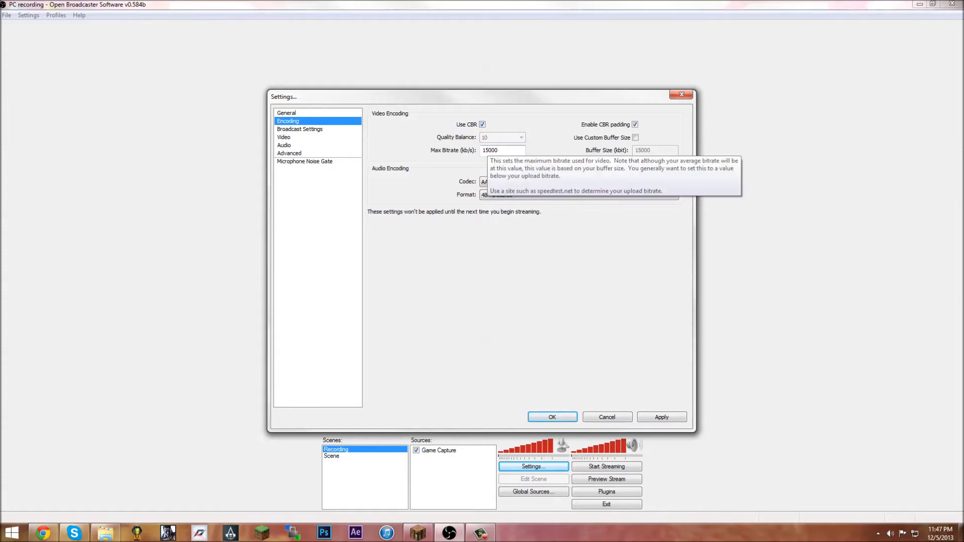
Check the video and audio bitrates, and save the encoding settings with 48khz stereo as the audio format.
{"action": "left_click", "coordinate": [485, 150]}
{"action": "left_click_drag", "start_coordinate": [489, 151], "coordinate": [483, 150]}
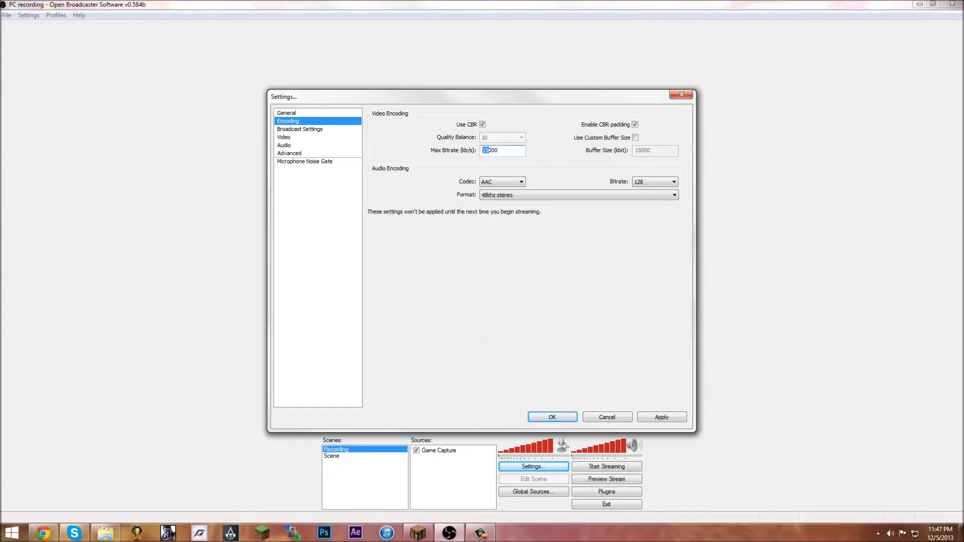
{"action": "left_click", "coordinate": [655, 182]}
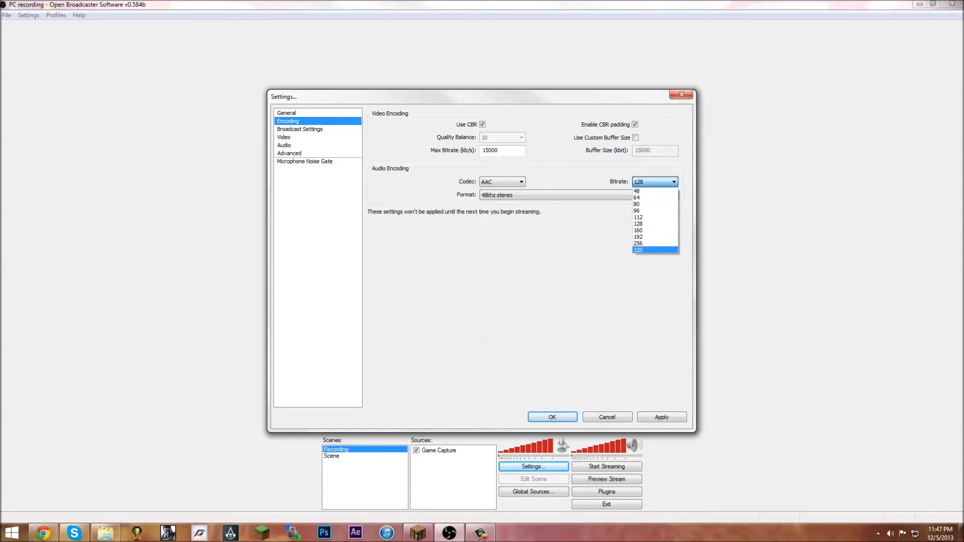
{"action": "left_click", "coordinate": [655, 182]}
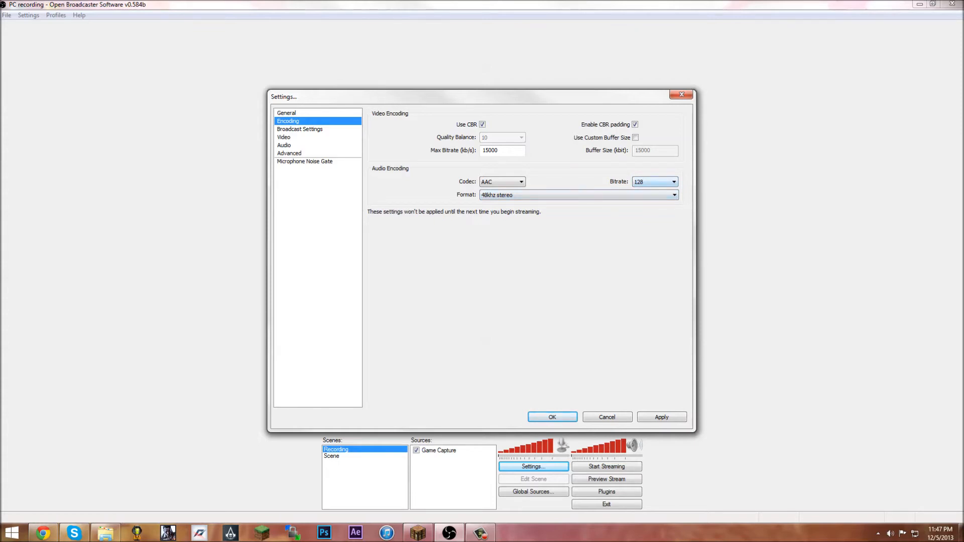
{"action": "left_click", "coordinate": [579, 194]}
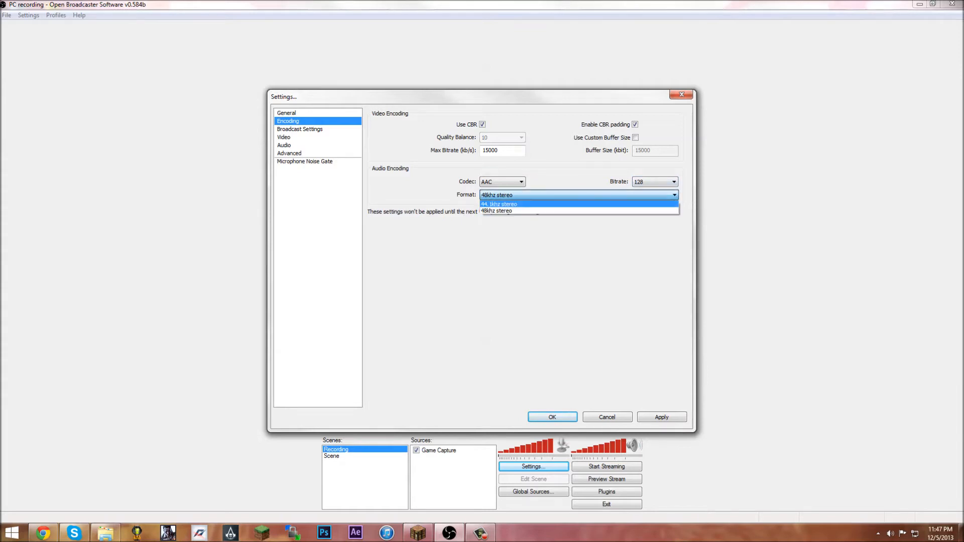
{"action": "left_click", "coordinate": [578, 211]}
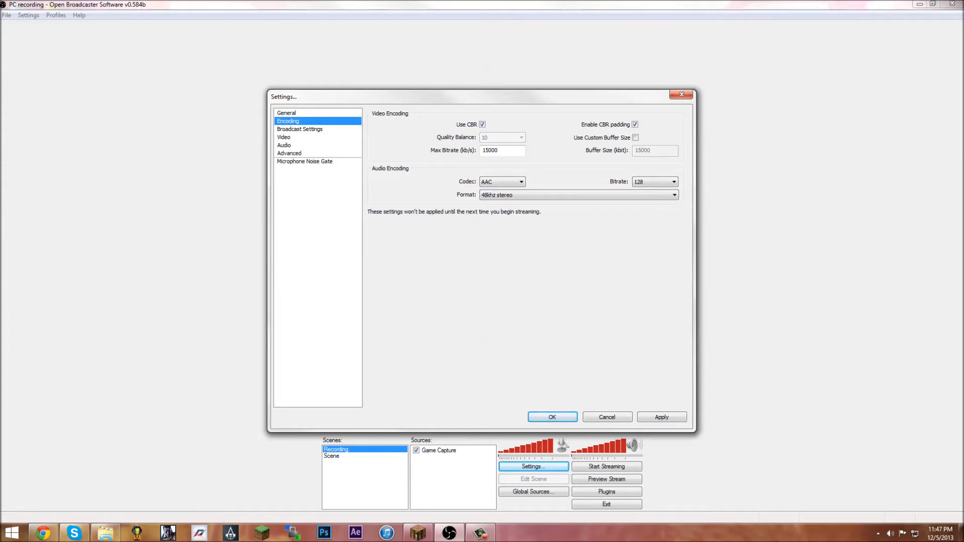
{"action": "left_click", "coordinate": [300, 129]}
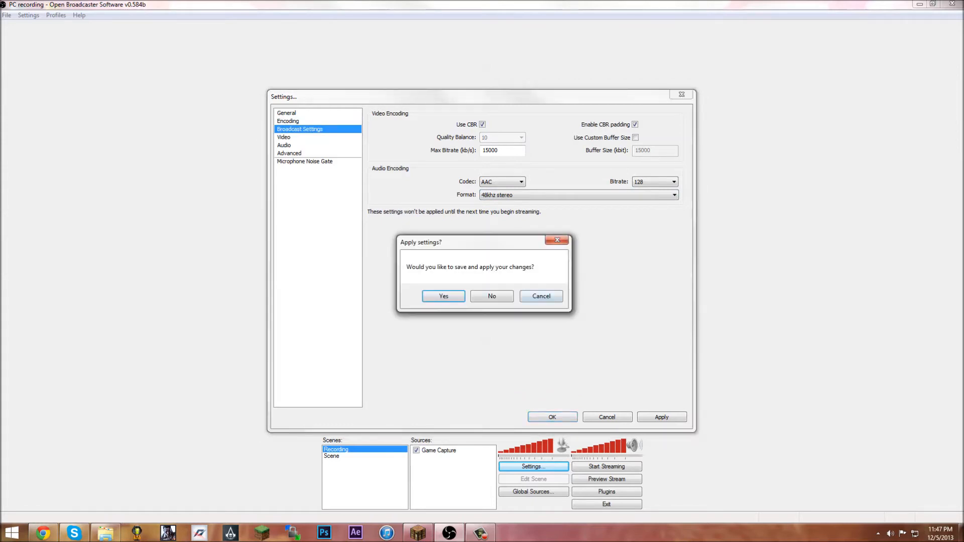
{"action": "left_click", "coordinate": [444, 296]}
Switch the broadcast mode to Live Stream, and toggle saving to file off and on again.
{"action": "left_click", "coordinate": [521, 121]}
{"action": "left_click", "coordinate": [521, 129]}
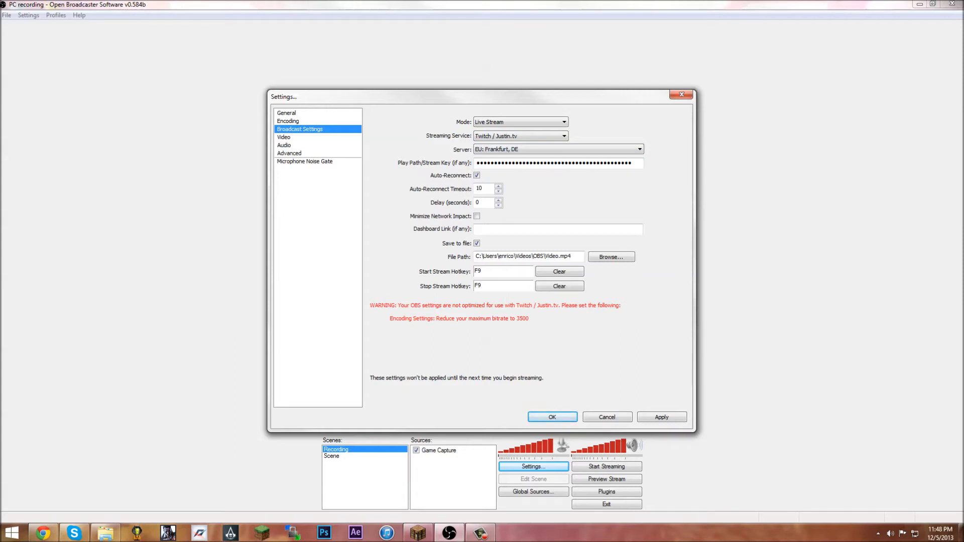
{"action": "left_click", "coordinate": [477, 243]}
{"action": "left_click", "coordinate": [477, 244]}
Set the broadcast mode to File Output Only and save the broadcast settings.
{"action": "left_click", "coordinate": [521, 122]}
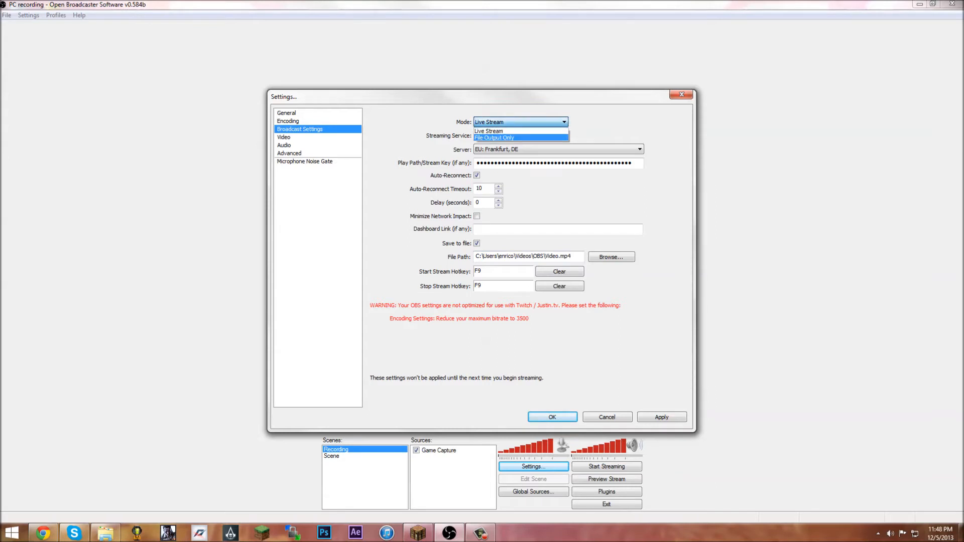
{"action": "left_click", "coordinate": [521, 137]}
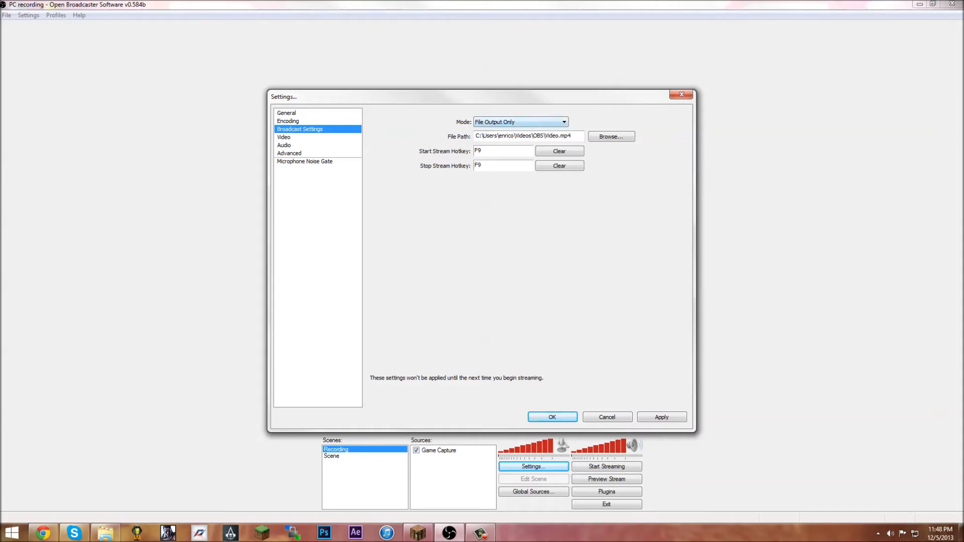
{"action": "left_click", "coordinate": [284, 137]}
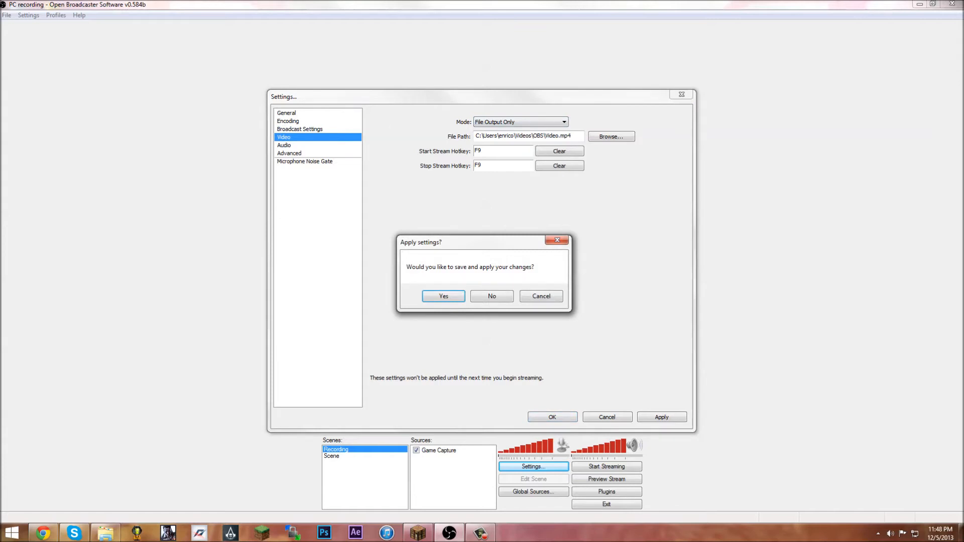
{"action": "key", "text": "Return"}
Review the video, audio, advanced and microphone noise gate settings, including the adapter, downscale and desktop audio device options, and close the settings.
{"action": "left_click", "coordinate": [561, 121]}
{"action": "left_click", "coordinate": [561, 121]}
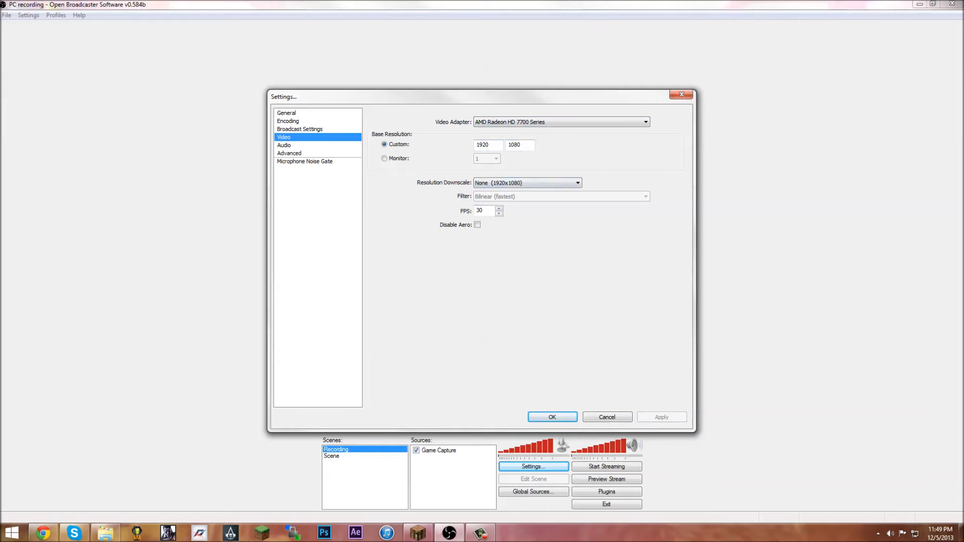
{"action": "left_click", "coordinate": [489, 183]}
{"action": "left_click", "coordinate": [490, 184]}
{"action": "left_click", "coordinate": [284, 145]}
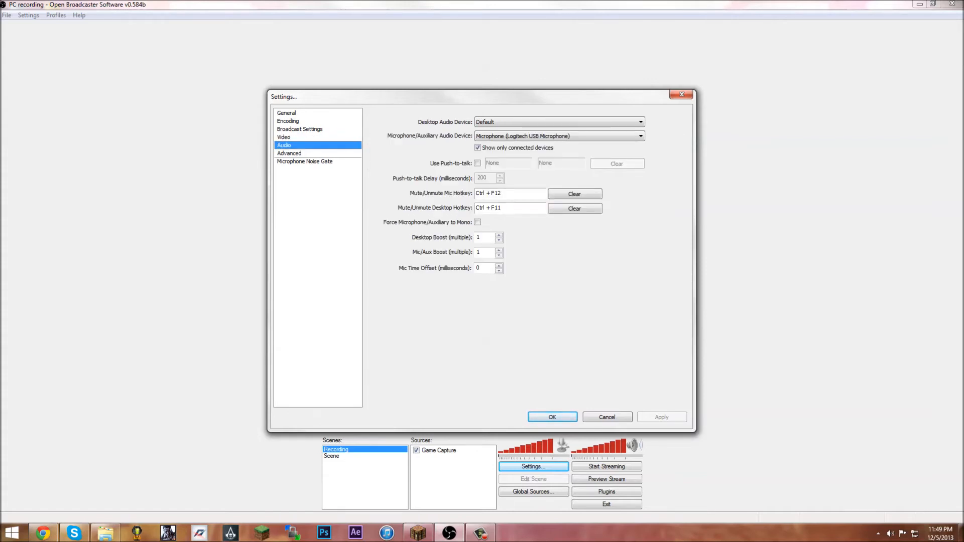
{"action": "left_click", "coordinate": [559, 121]}
{"action": "left_click", "coordinate": [559, 122]}
{"action": "left_click", "coordinate": [289, 153]}
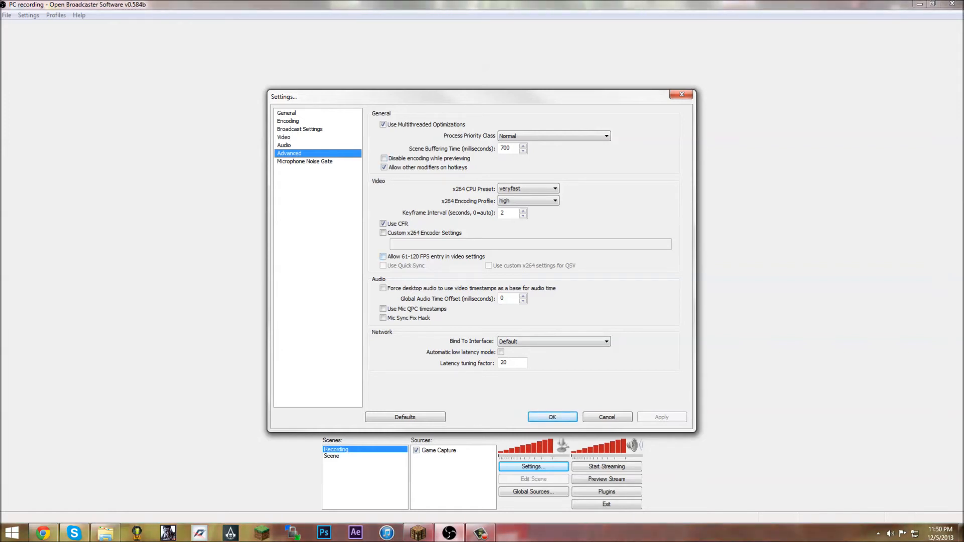
{"action": "left_click", "coordinate": [305, 161]}
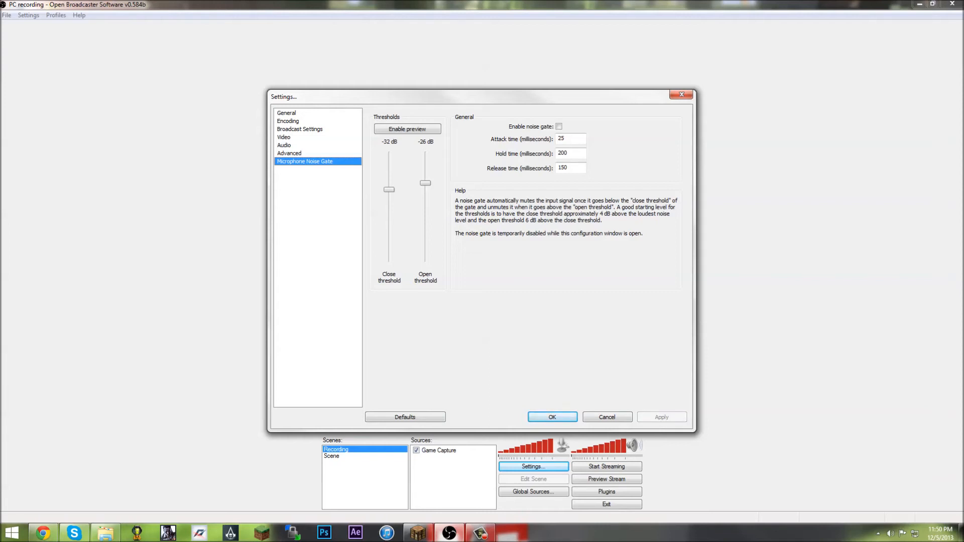
{"action": "left_click", "coordinate": [286, 112]}
{"action": "left_click", "coordinate": [288, 121]}
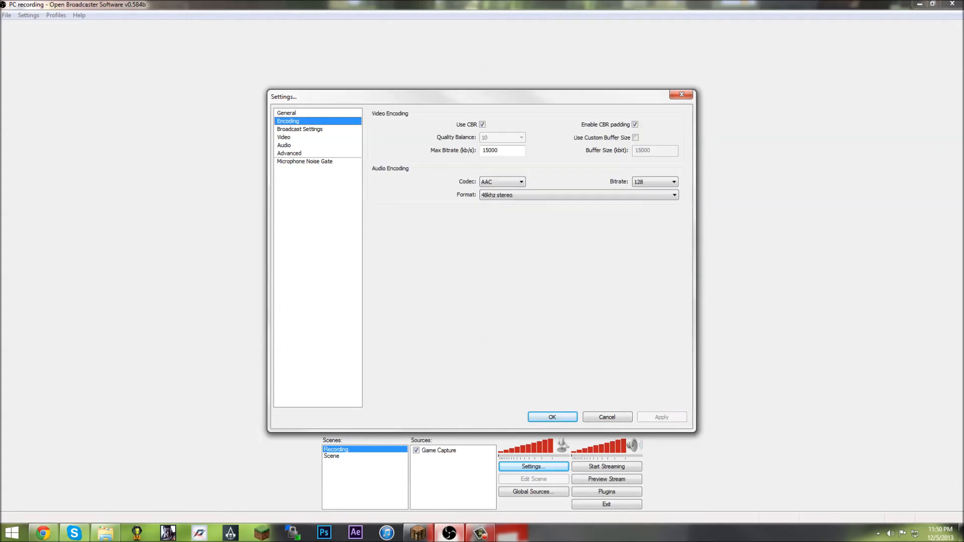
{"action": "key", "text": "Escape"}
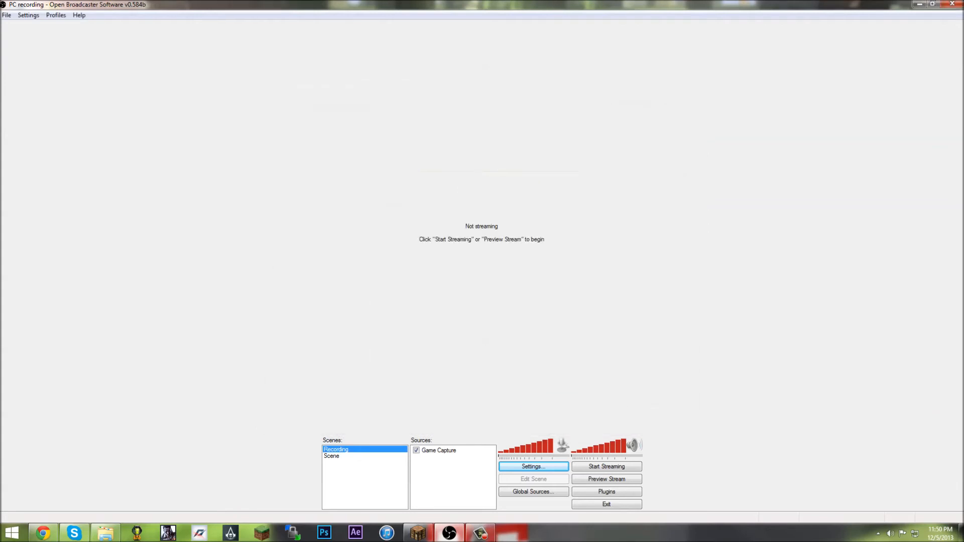
Add a new scene named "Pc recording".
{"action": "right_click", "coordinate": [366, 468]}
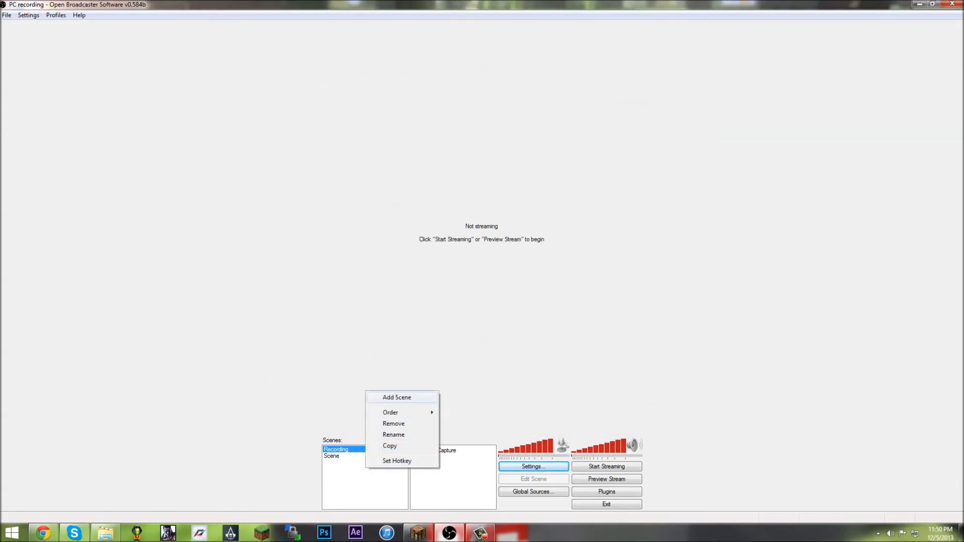
{"action": "left_click", "coordinate": [397, 397]}
{"action": "type", "text": "Pc recording"}
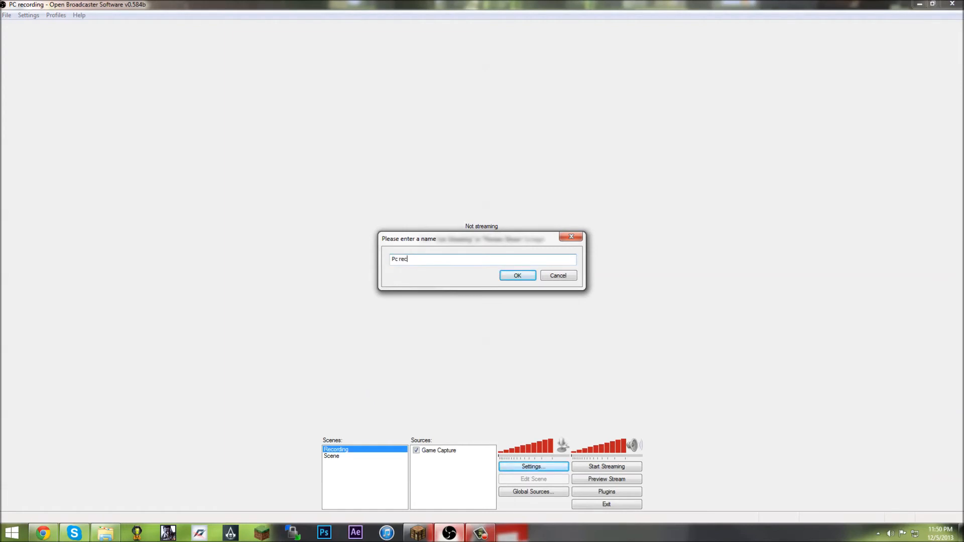
{"action": "key", "text": "Return"}
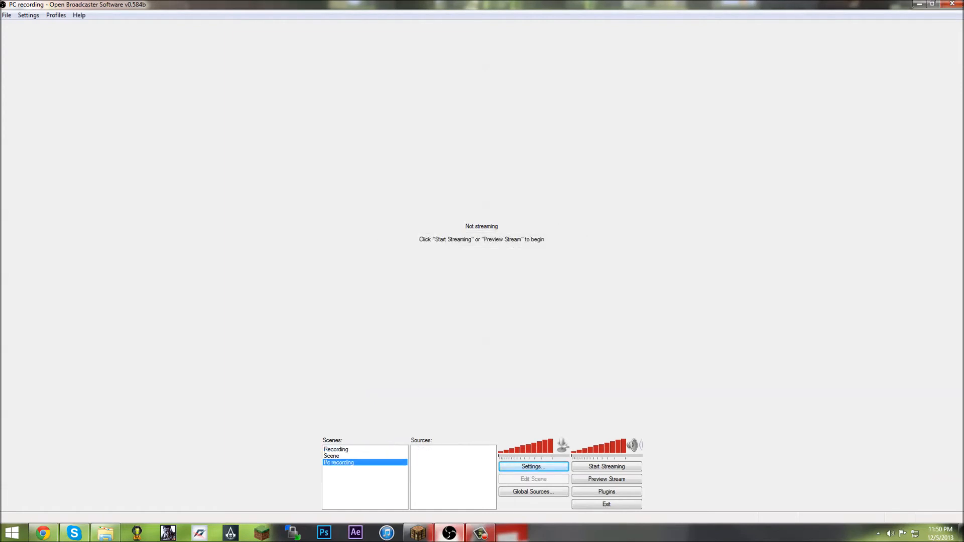
Add a Game Capture source with its default name to the new scene, capturing the Minecraft 1.7.2 application.
{"action": "right_click", "coordinate": [424, 458]}
{"action": "mouse_move", "coordinate": [447, 463]}
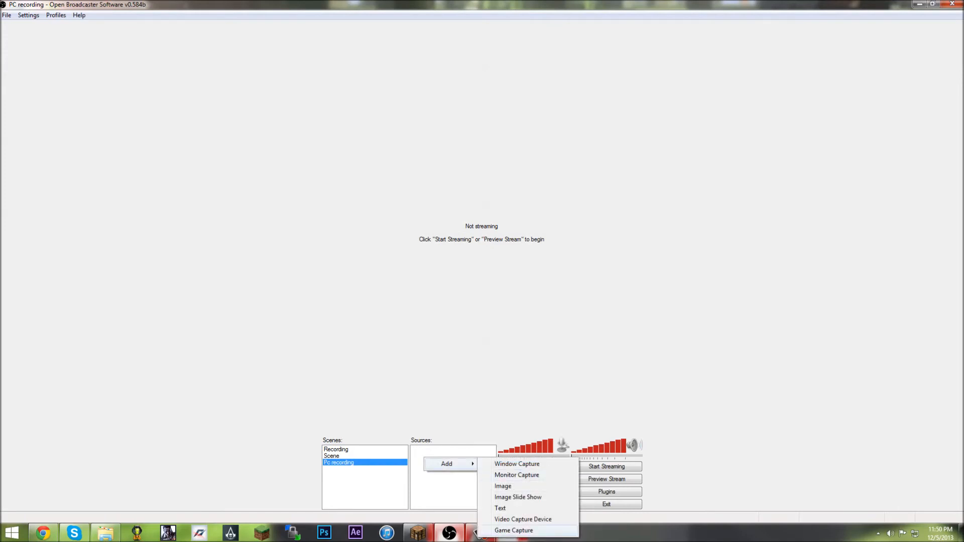
{"action": "left_click", "coordinate": [514, 530]}
{"action": "left_click", "coordinate": [517, 276]}
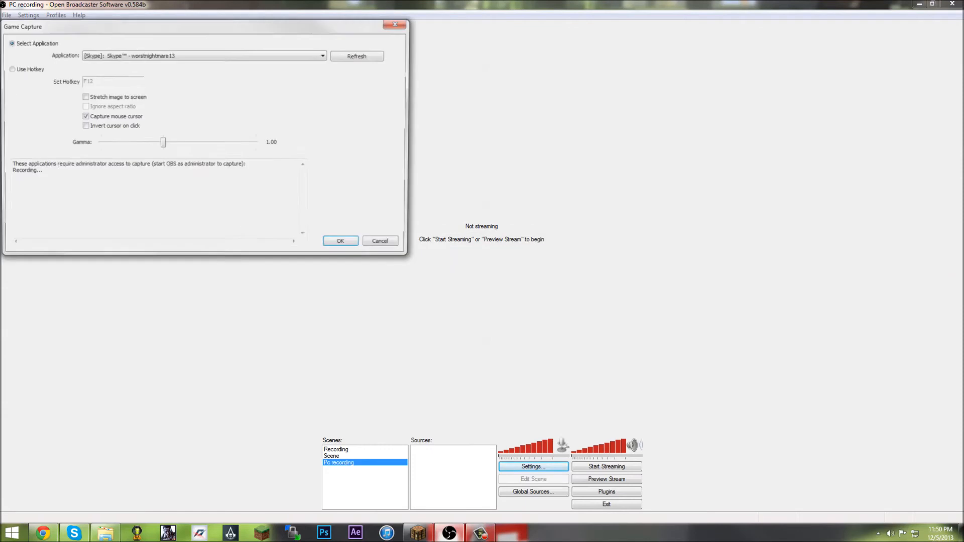
{"action": "left_click", "coordinate": [205, 55]}
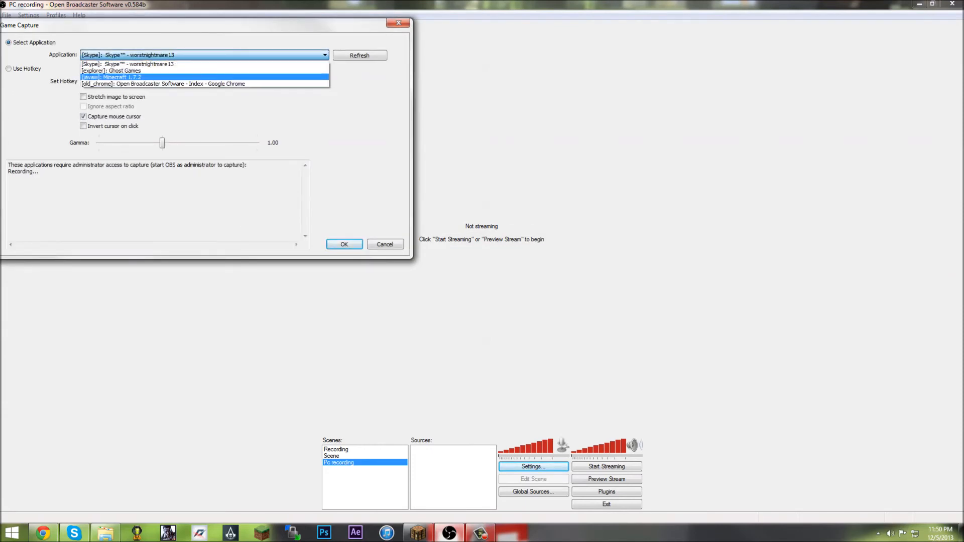
{"action": "left_click", "coordinate": [112, 76]}
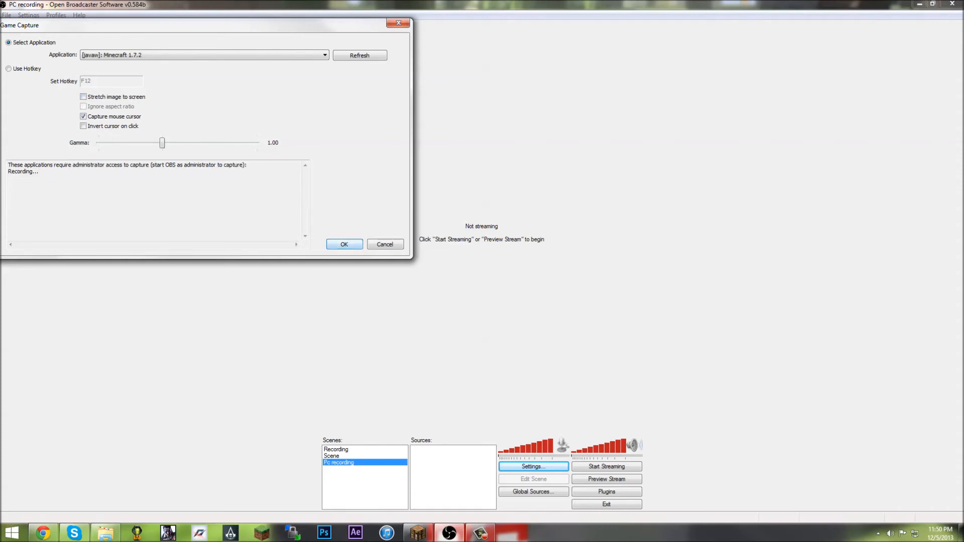
{"action": "left_click", "coordinate": [344, 244]}
Bring up the Minecraft window briefly, minimize it, and start the stream preview of the new scene.
{"action": "mouse_move", "coordinate": [418, 533]}
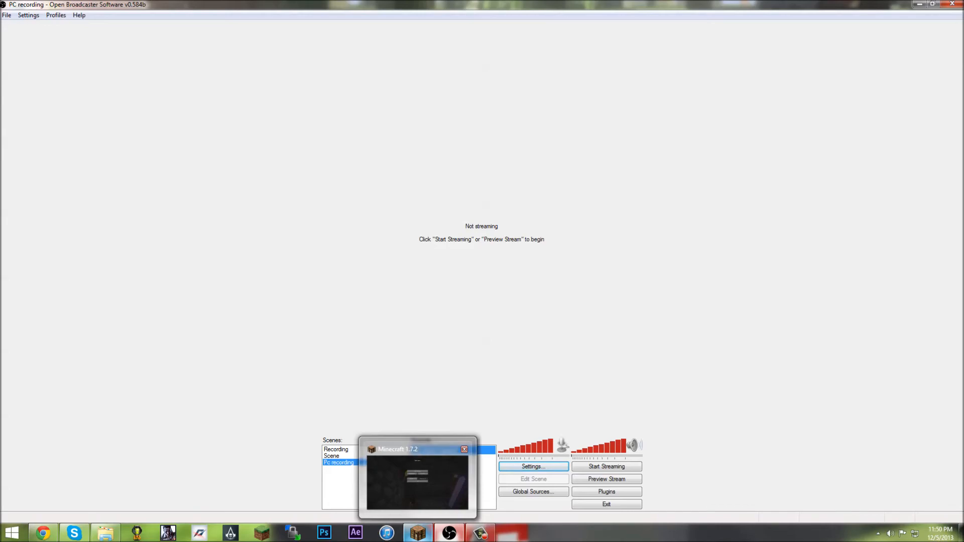
{"action": "left_click", "coordinate": [418, 482]}
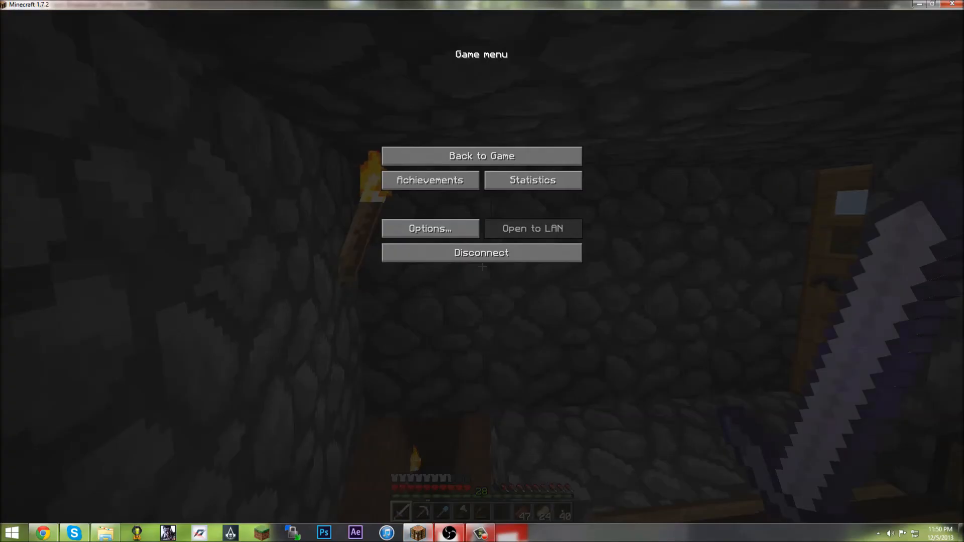
{"action": "left_click", "coordinate": [920, 4]}
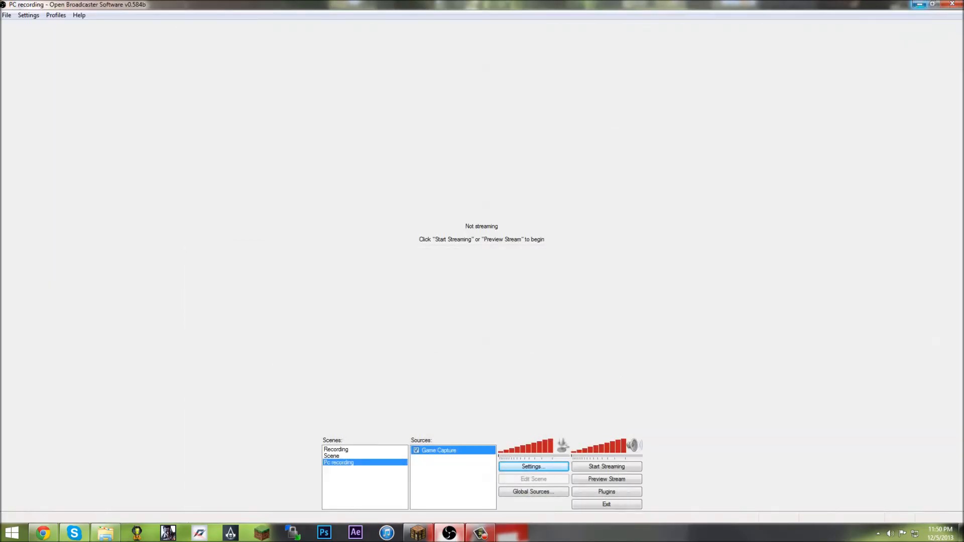
{"action": "left_click", "coordinate": [606, 479]}
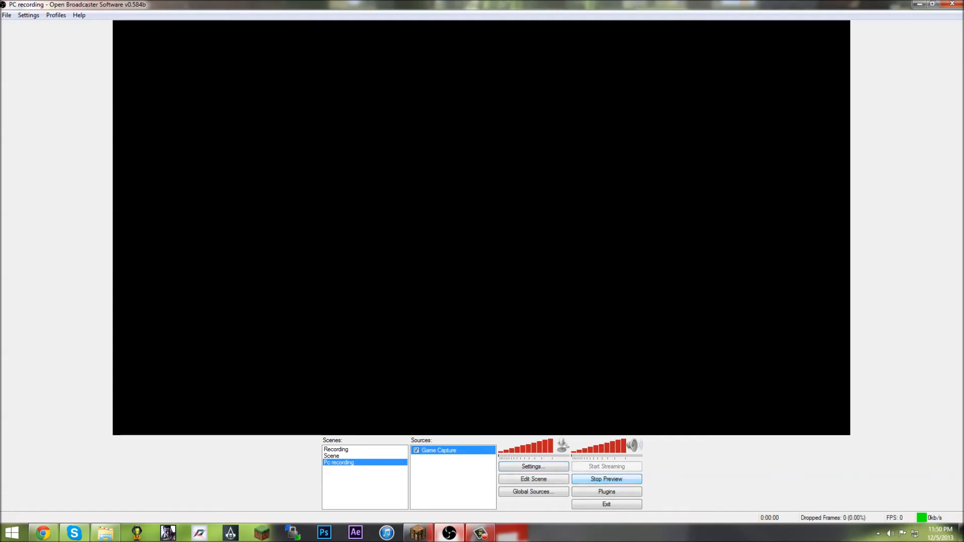
Switch to the Minecraft window so the running preview captures it, and return to Open Broadcaster Software.
{"action": "mouse_move", "coordinate": [418, 533]}
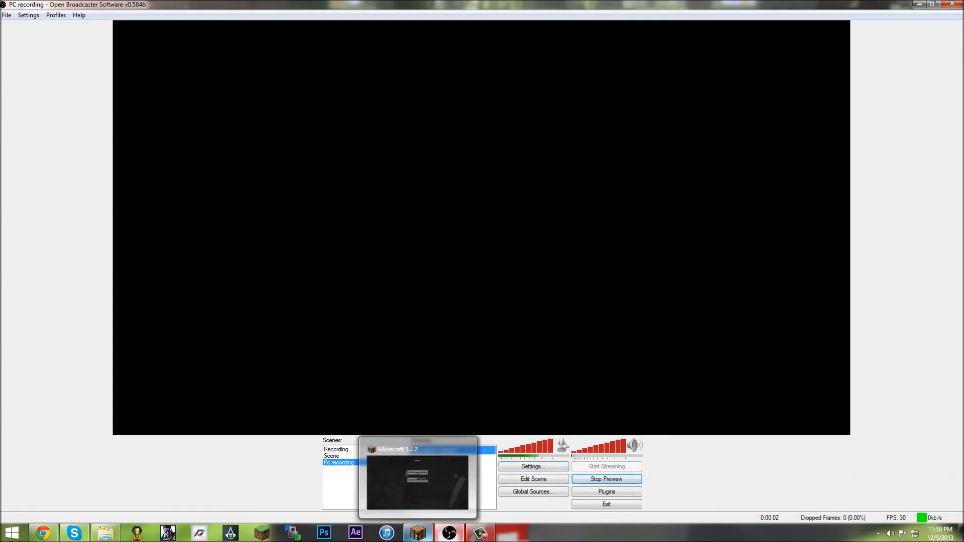
{"action": "left_click", "coordinate": [417, 532]}
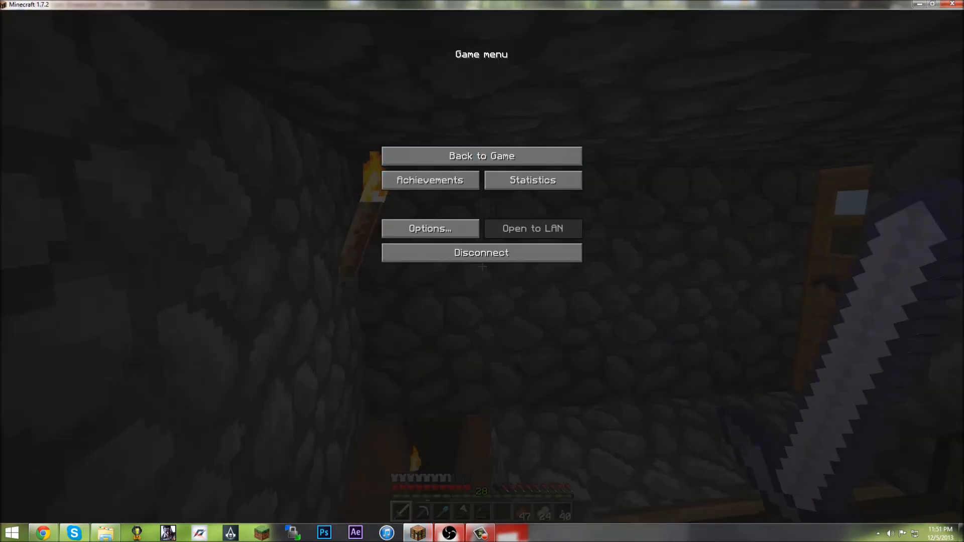
{"action": "key", "text": "alt+Tab"}
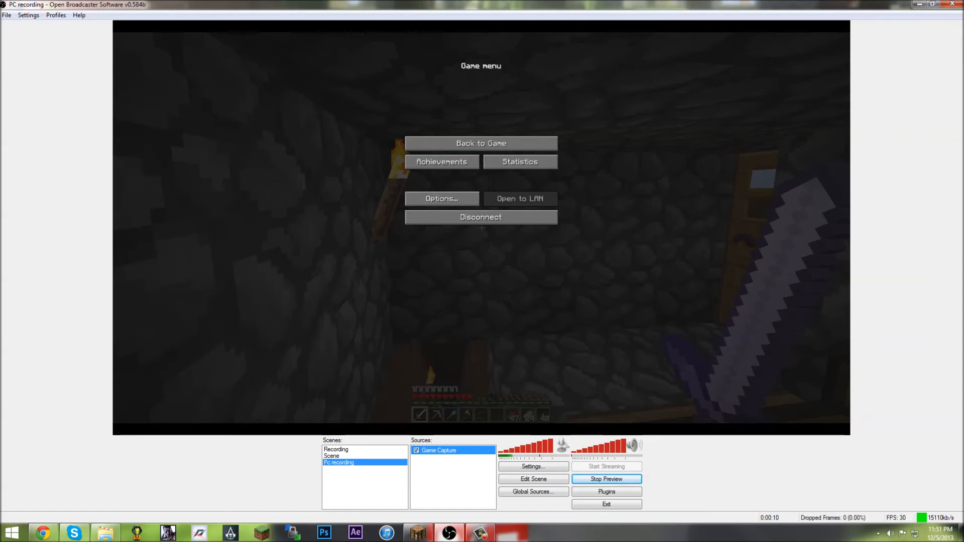
Review the Game Capture source's properties, accept them as they are, and briefly bring up Minecraft to refresh the preview.
{"action": "right_click", "coordinate": [462, 451]}
{"action": "left_click", "coordinate": [482, 438]}
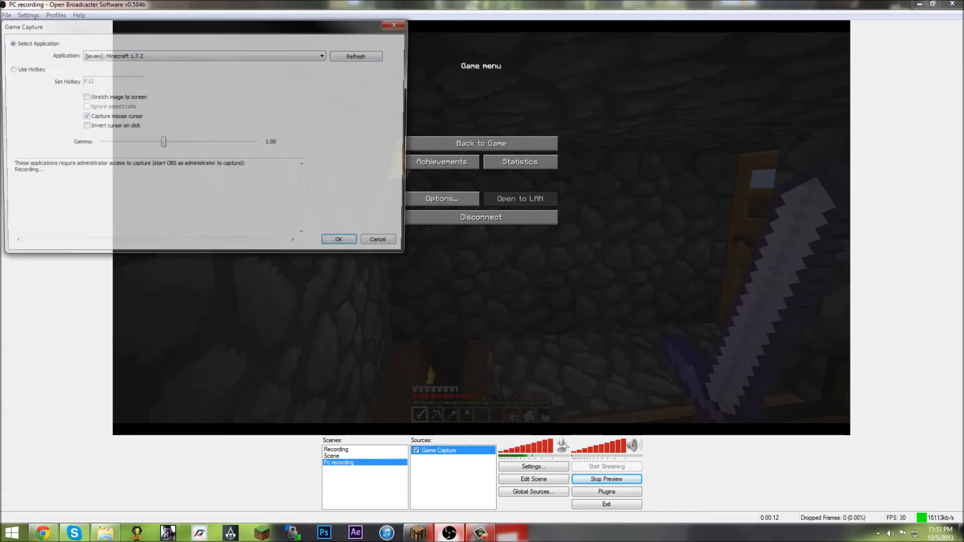
{"action": "left_click", "coordinate": [344, 244]}
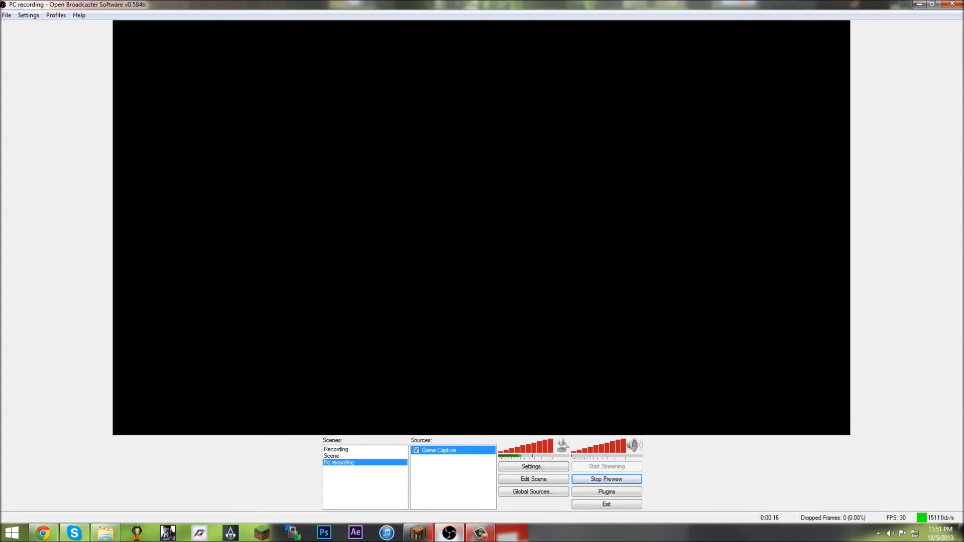
{"action": "left_click", "coordinate": [418, 532]}
{"action": "left_click", "coordinate": [919, 4]}
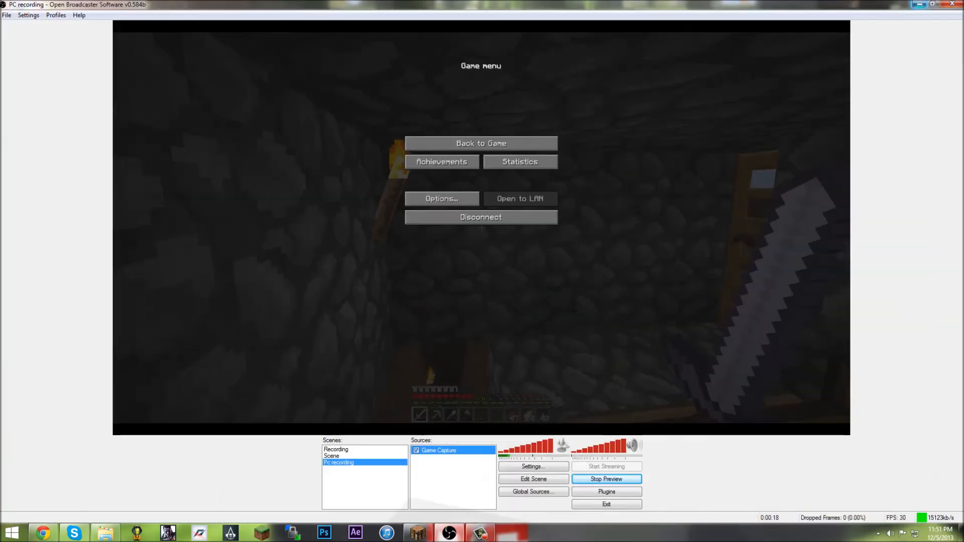
Enable stretching the image to the screen for the Game Capture source, and briefly switch to Minecraft to refresh the preview.
{"action": "right_click", "coordinate": [473, 451]}
{"action": "left_click", "coordinate": [502, 445]}
{"action": "left_click", "coordinate": [83, 96]}
{"action": "left_click", "coordinate": [344, 244]}
{"action": "left_click", "coordinate": [418, 534]}
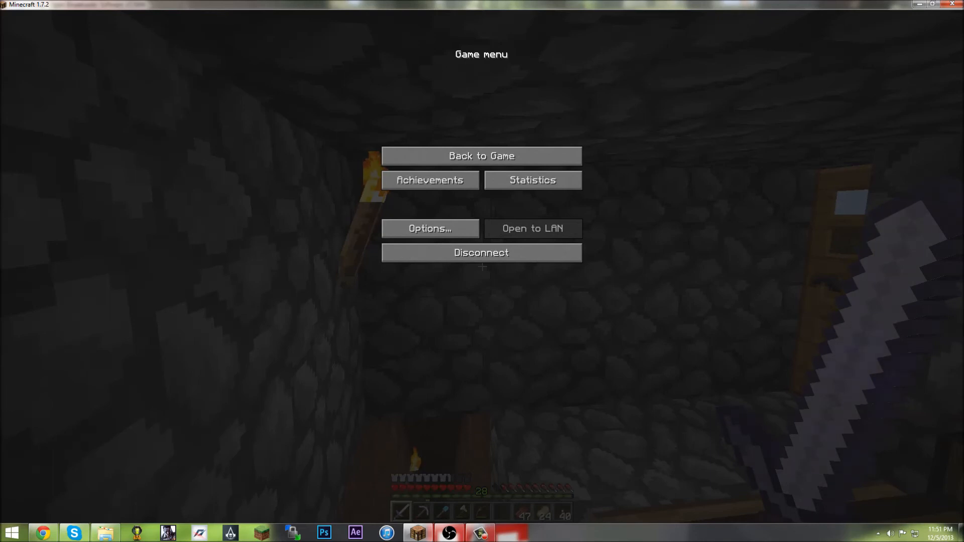
{"action": "key", "text": "alt+Tab"}
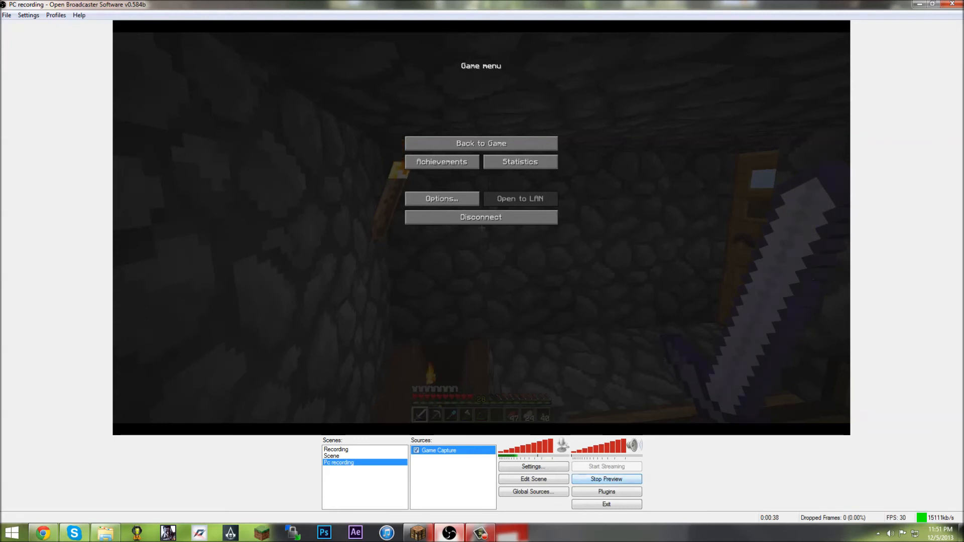
Look at the position, size and properties options available for the captured image in the preview, and dismiss them.
{"action": "right_click", "coordinate": [839, 295]}
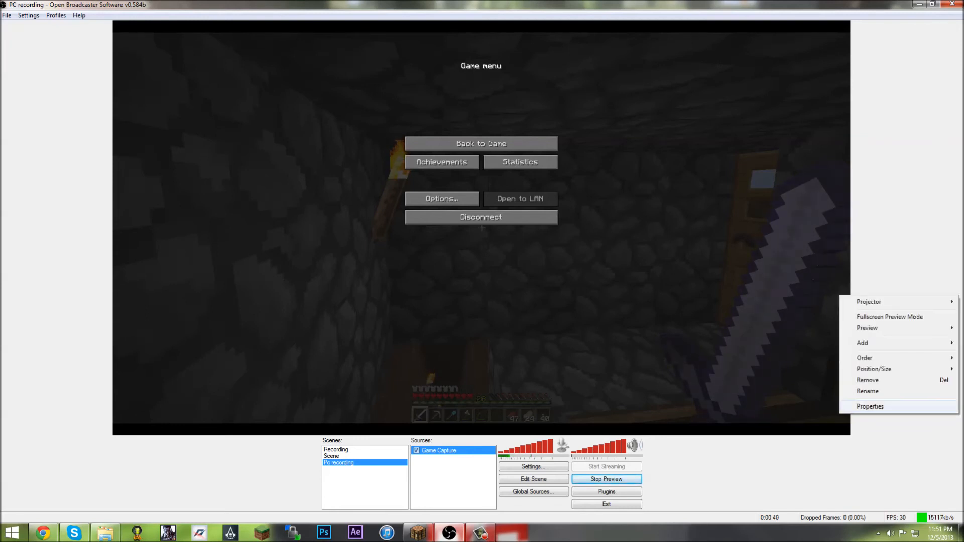
{"action": "mouse_move", "coordinate": [874, 369]}
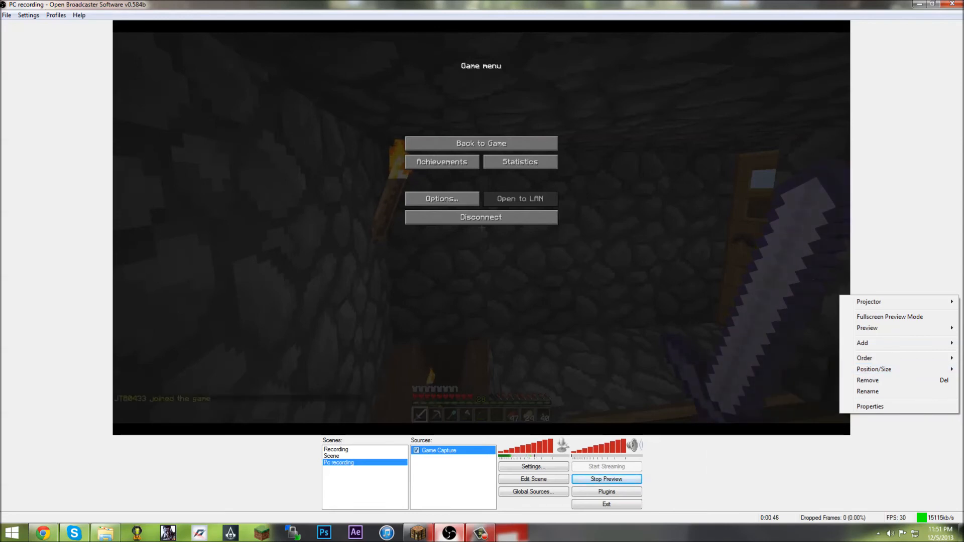
{"action": "key", "text": "Escape"}
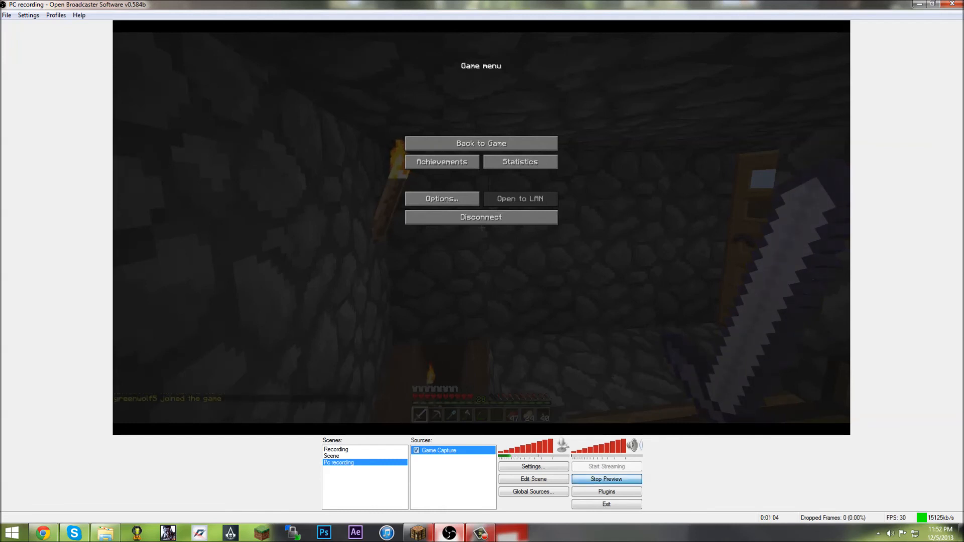
Stop the preview, start recording, resume and pause Minecraft for a short test clip, and stop the recording.
{"action": "key", "text": "space"}
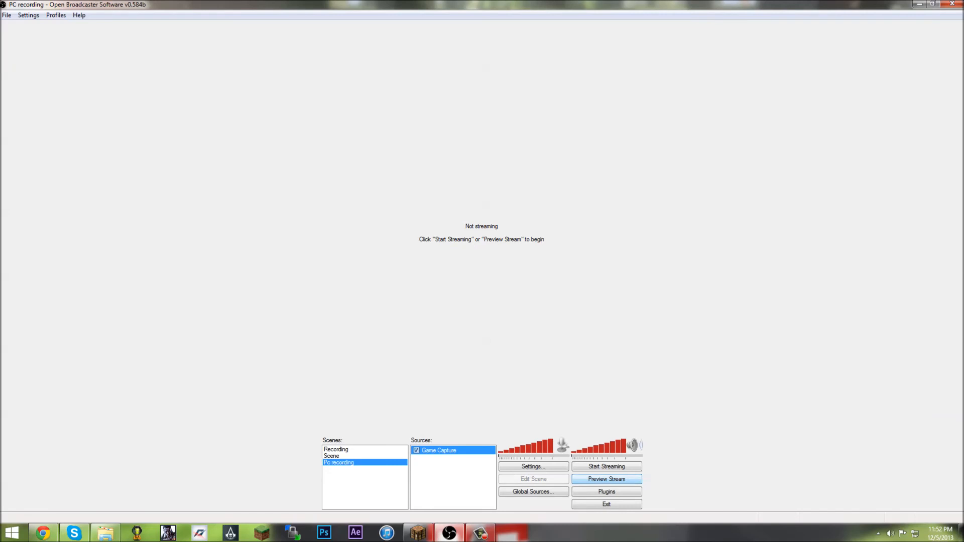
{"action": "left_click", "coordinate": [606, 467]}
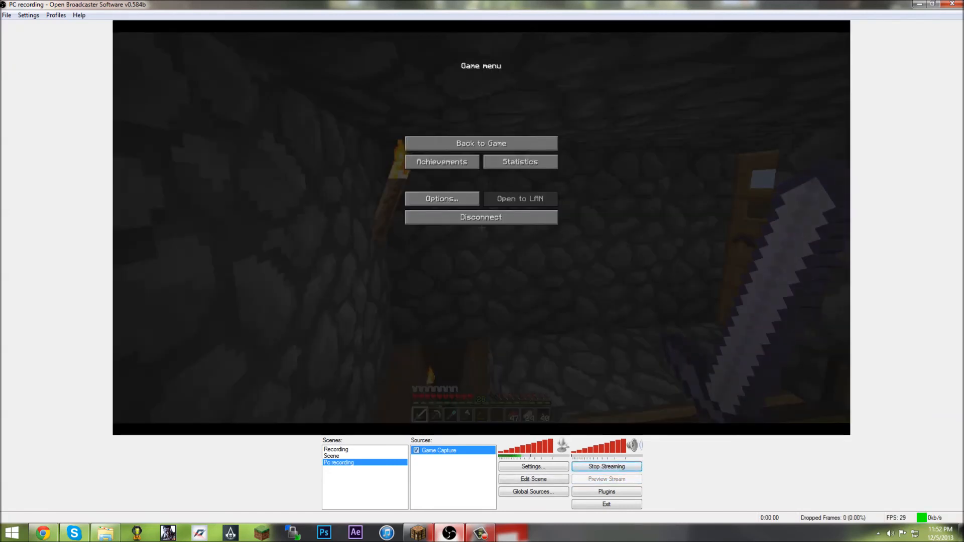
{"action": "left_click", "coordinate": [418, 532]}
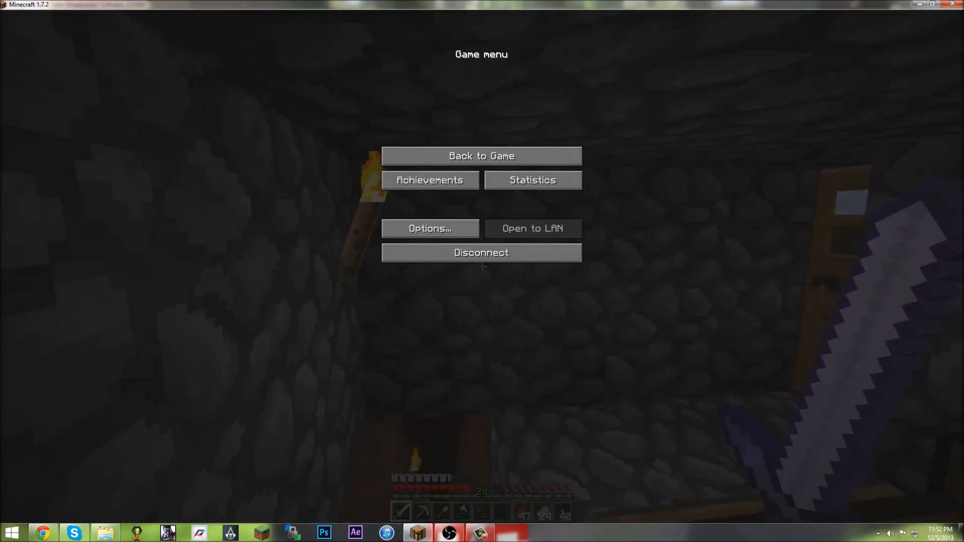
{"action": "left_click", "coordinate": [482, 156]}
{"action": "key", "text": "Escape"}
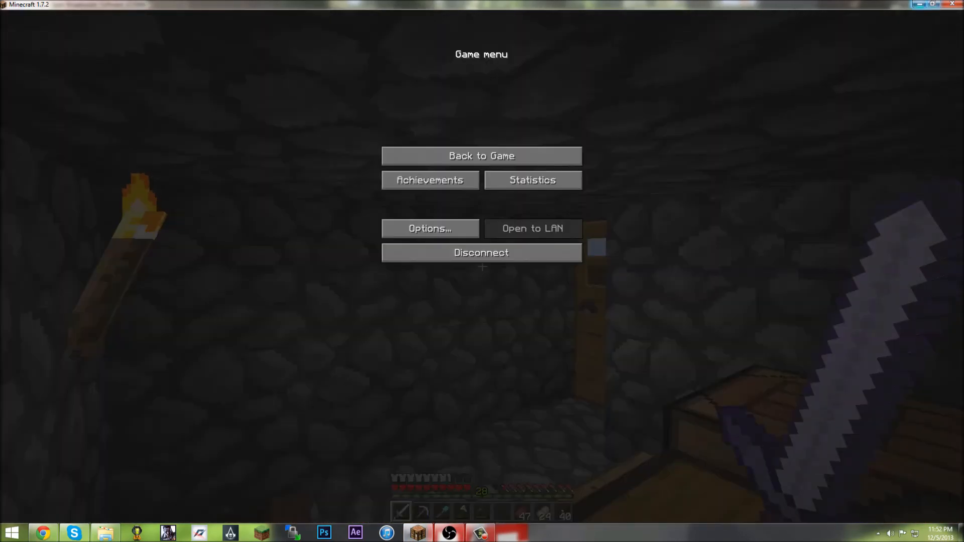
{"action": "key", "text": "alt+Tab"}
{"action": "left_click", "coordinate": [606, 467]}
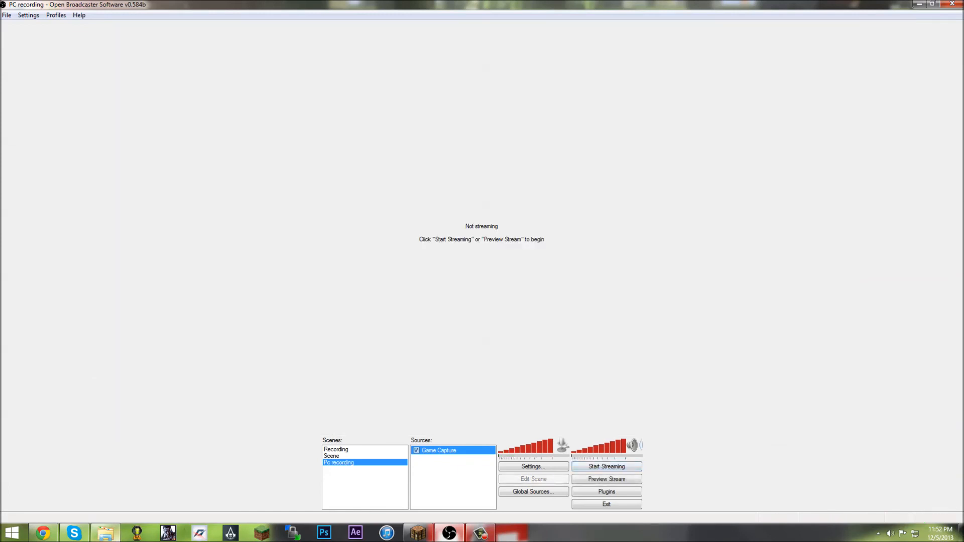
Switch to Windows Explorer and open the OBS folder in the Videos library.
{"action": "mouse_move", "coordinate": [105, 533]}
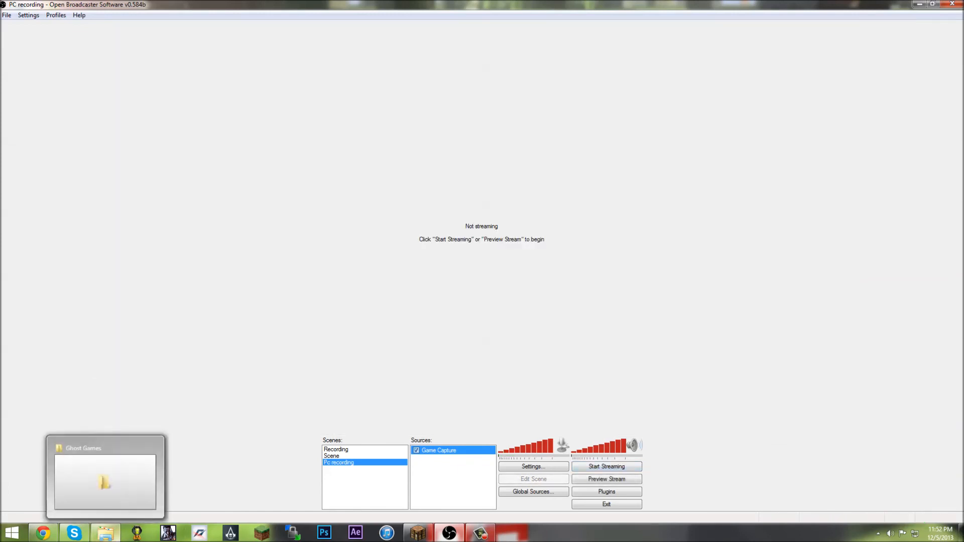
{"action": "left_click", "coordinate": [105, 533]}
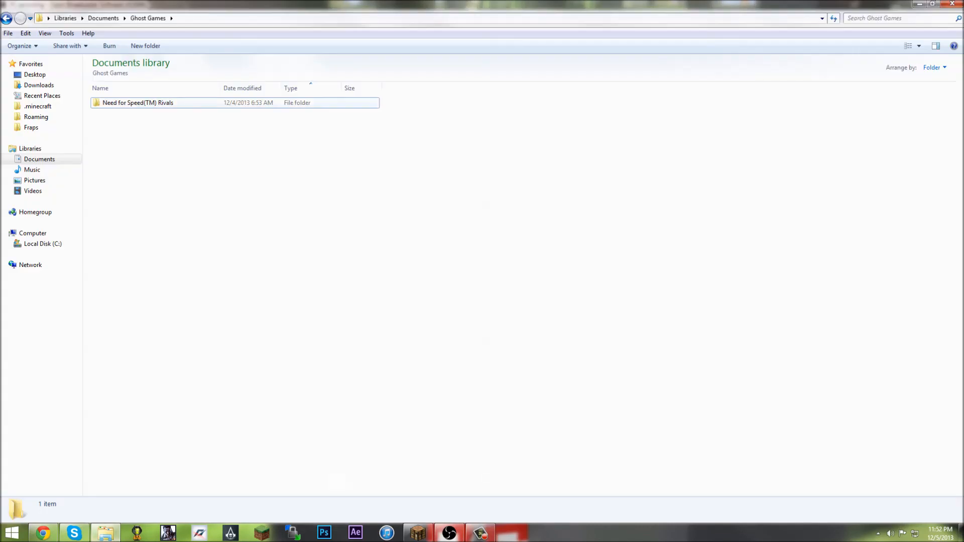
{"action": "left_click", "coordinate": [33, 191]}
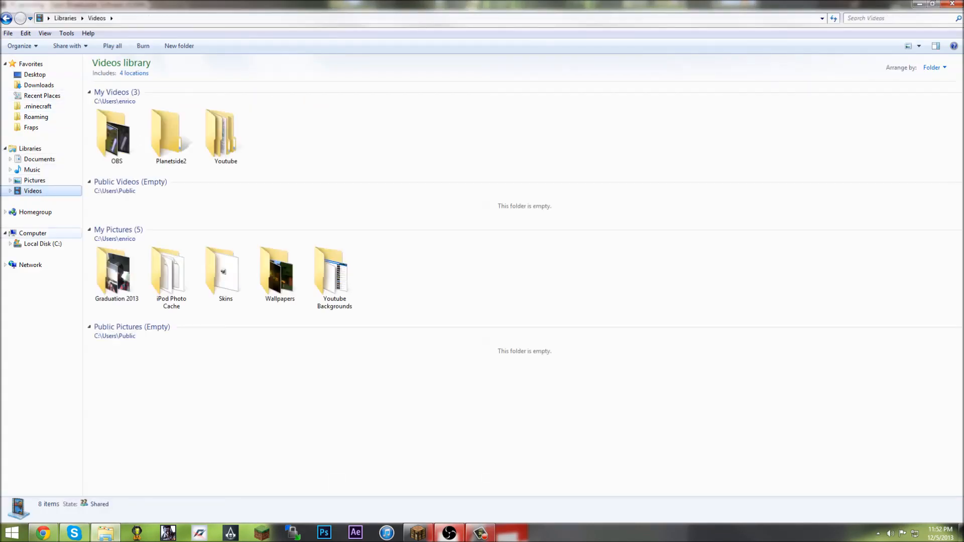
{"action": "left_click", "coordinate": [117, 138]}
{"action": "double_click", "coordinate": [117, 138]}
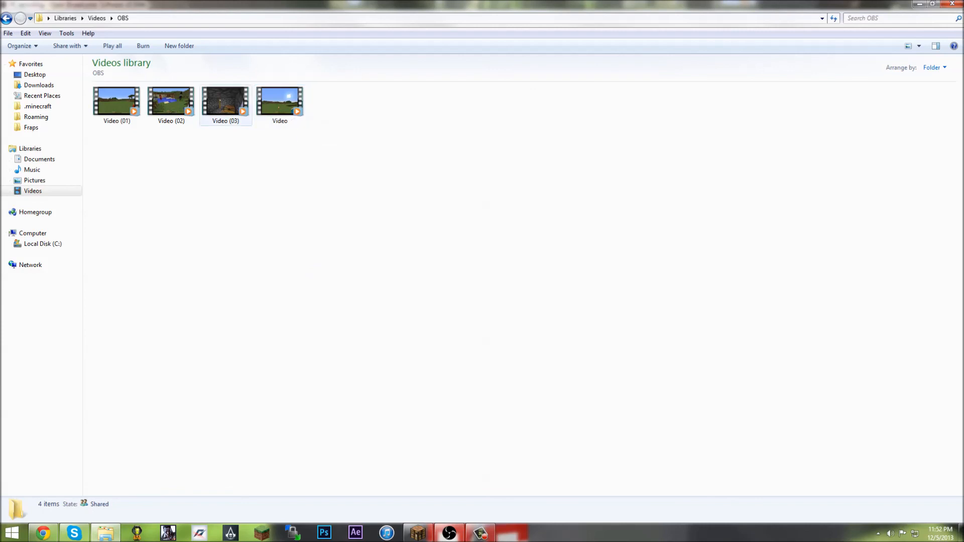
Play the test recording Video (03), and close the player and the folder window.
{"action": "double_click", "coordinate": [225, 103]}
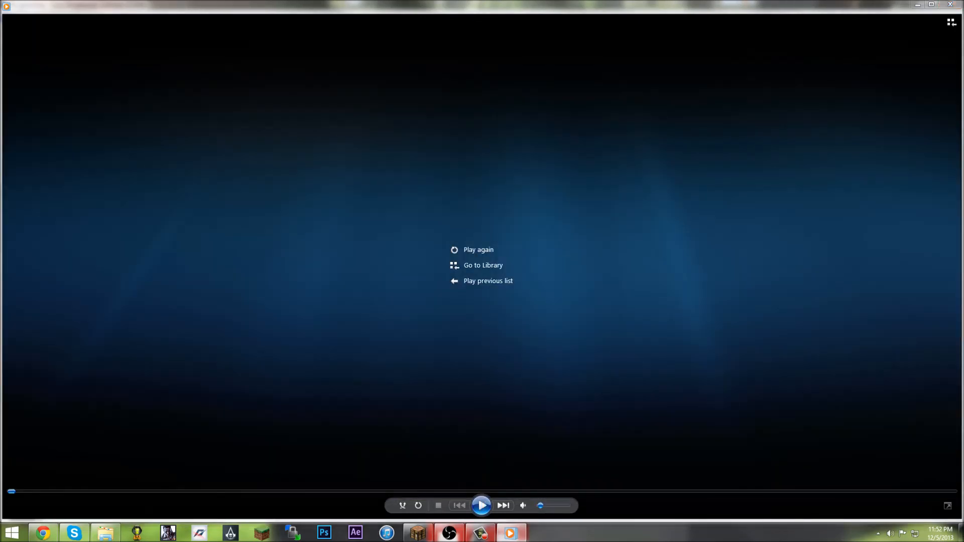
{"action": "key", "text": "alt+F4"}
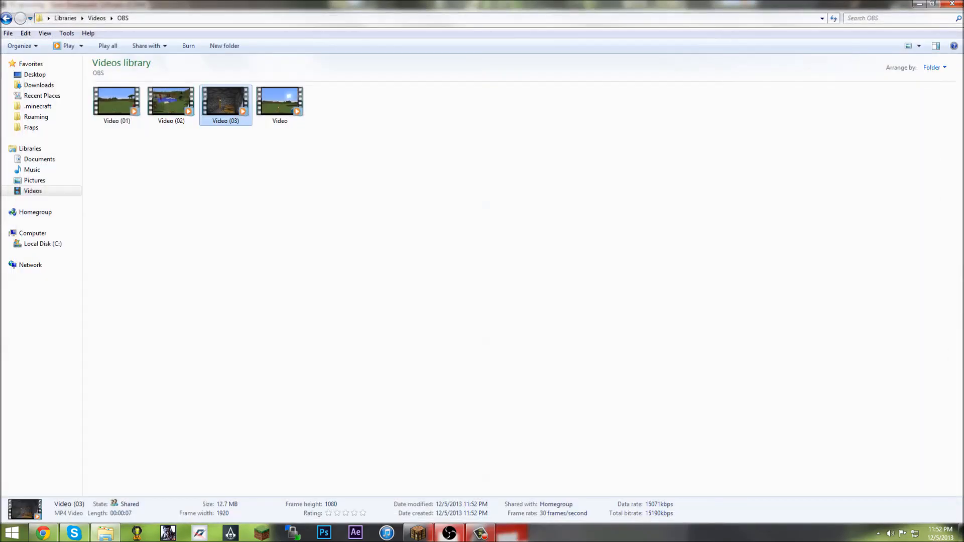
{"action": "key", "text": "alt+F4"}
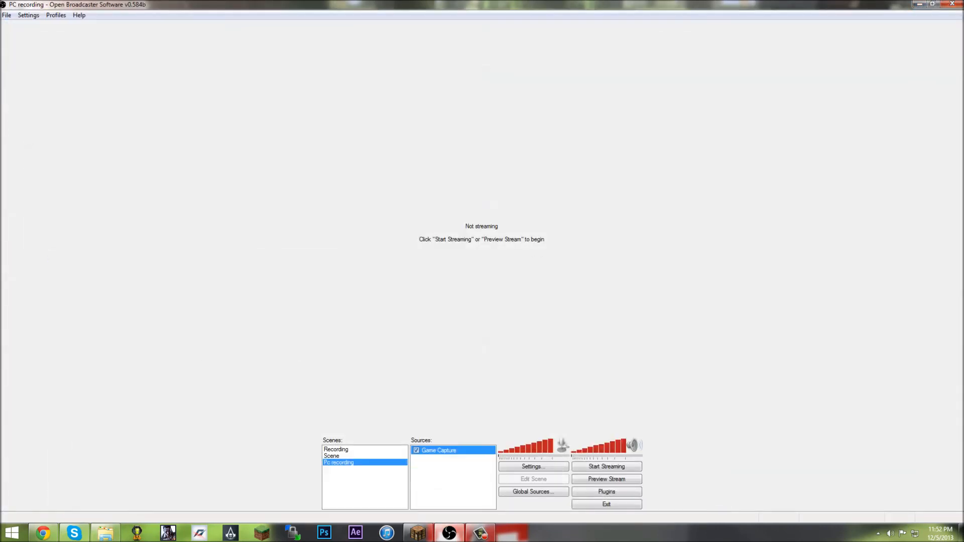